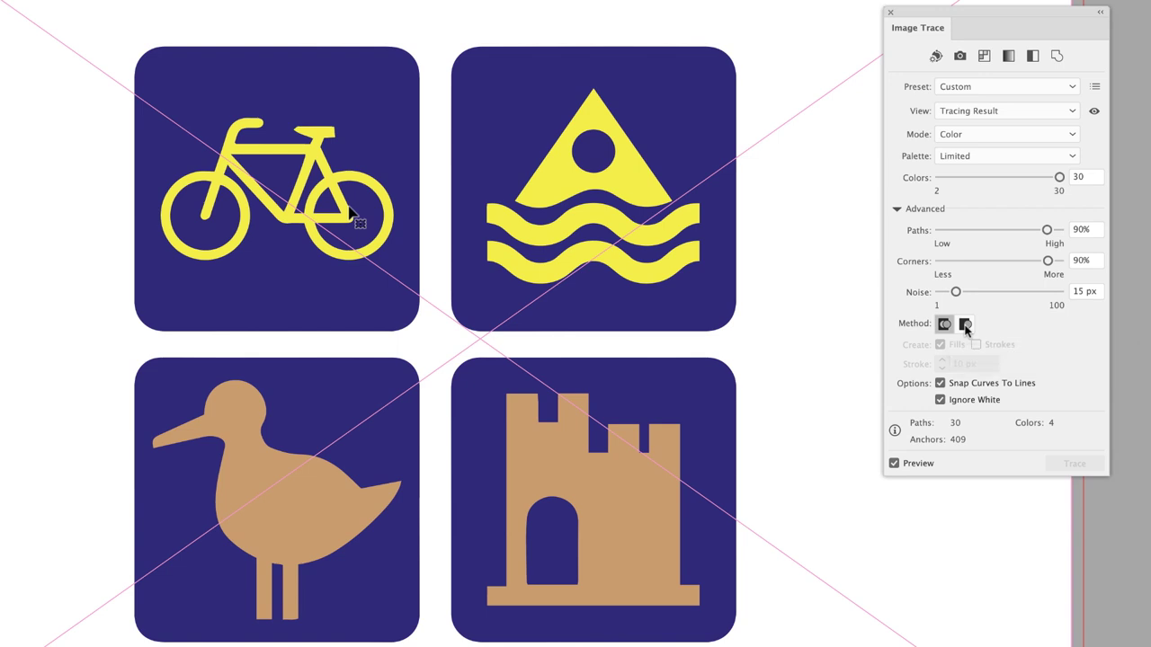
Set the Image Trace method to Overlapping and expand the trace into editable paths.
{"action": "left_click", "coordinate": [964, 326]}
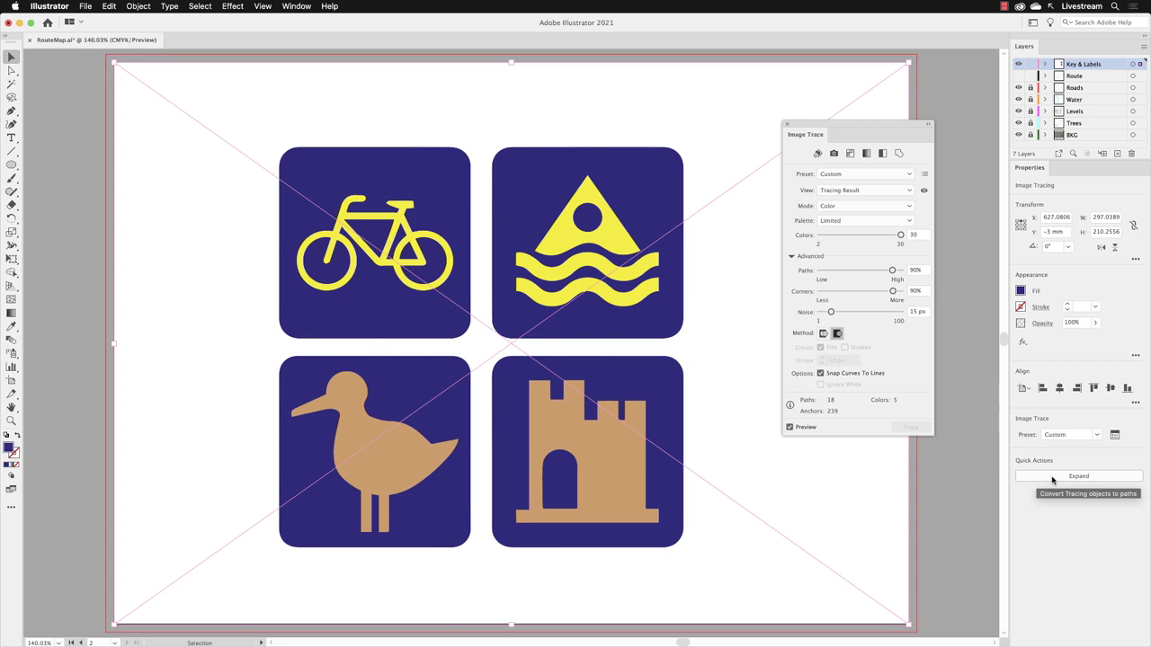
{"action": "left_click", "coordinate": [1052, 476]}
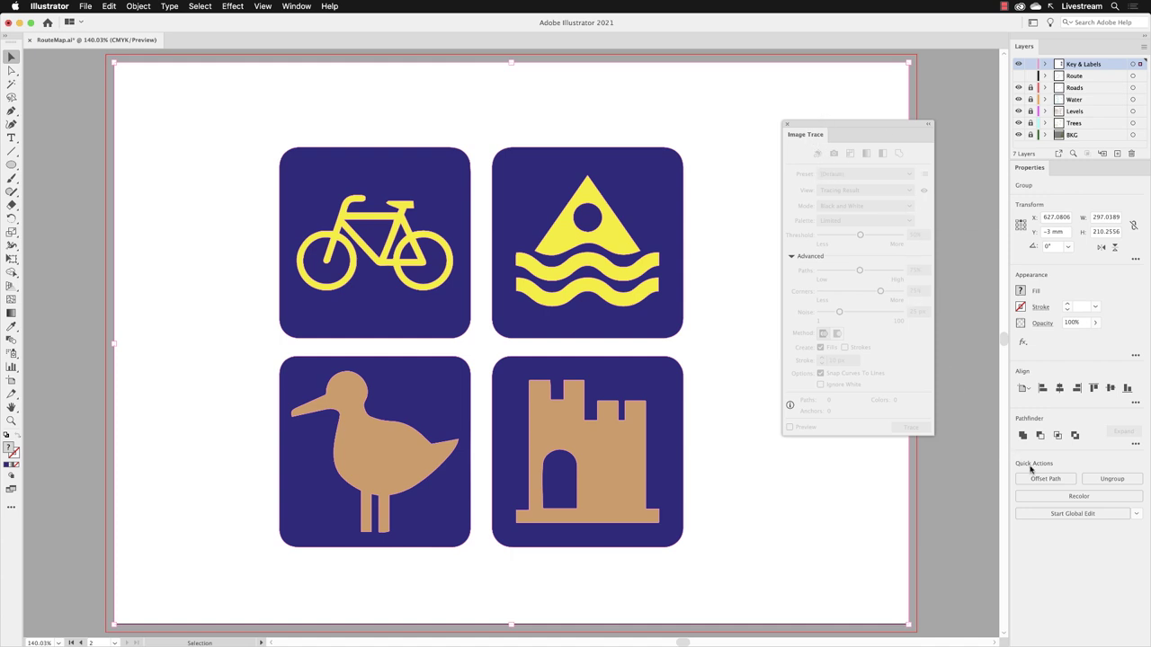
Ungroup the expanded artwork, inspect the page-sized white background rectangle, then select the bird.
{"action": "left_click", "coordinate": [1131, 480]}
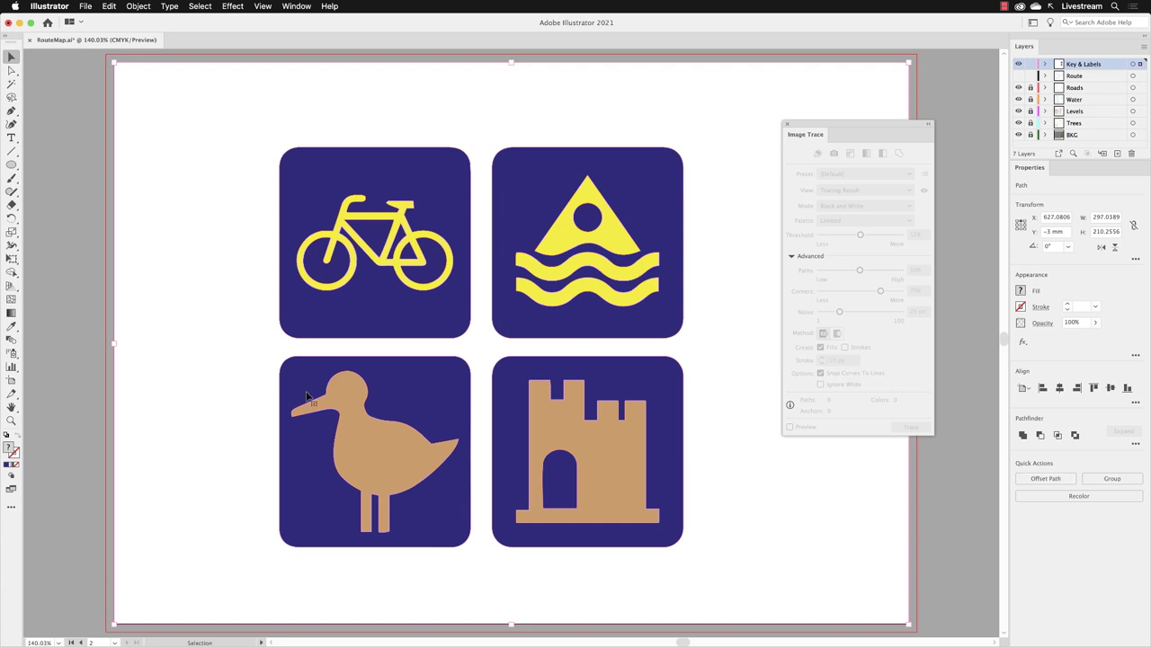
{"action": "left_click", "coordinate": [59, 173]}
{"action": "left_click", "coordinate": [144, 147]}
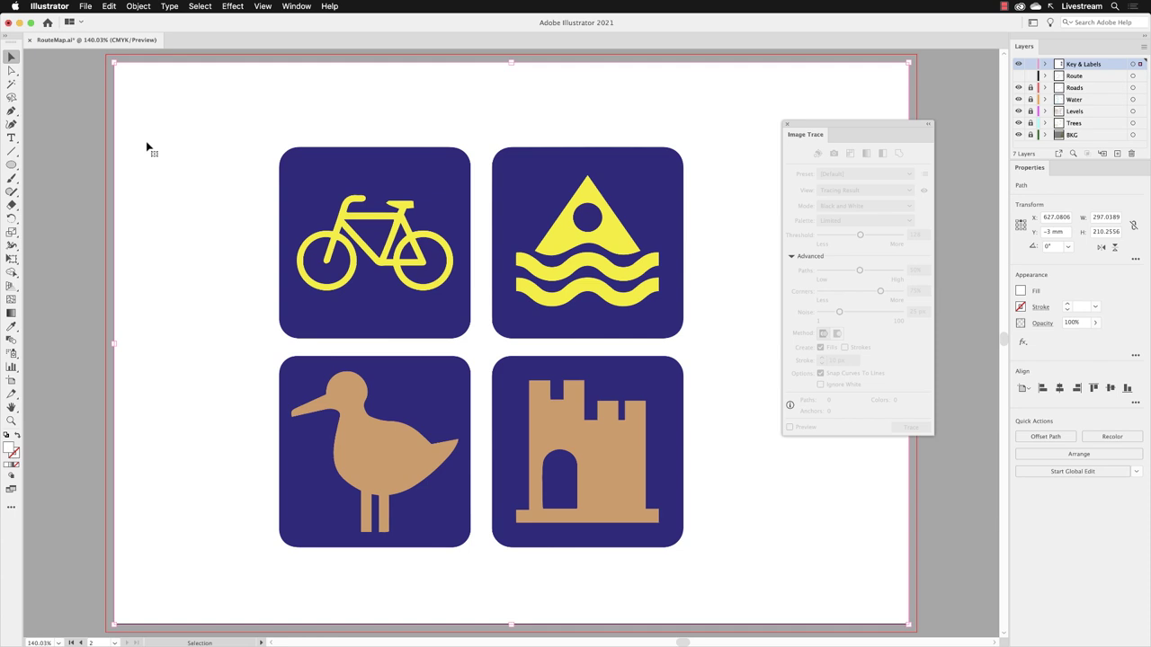
{"action": "left_click", "coordinate": [148, 148]}
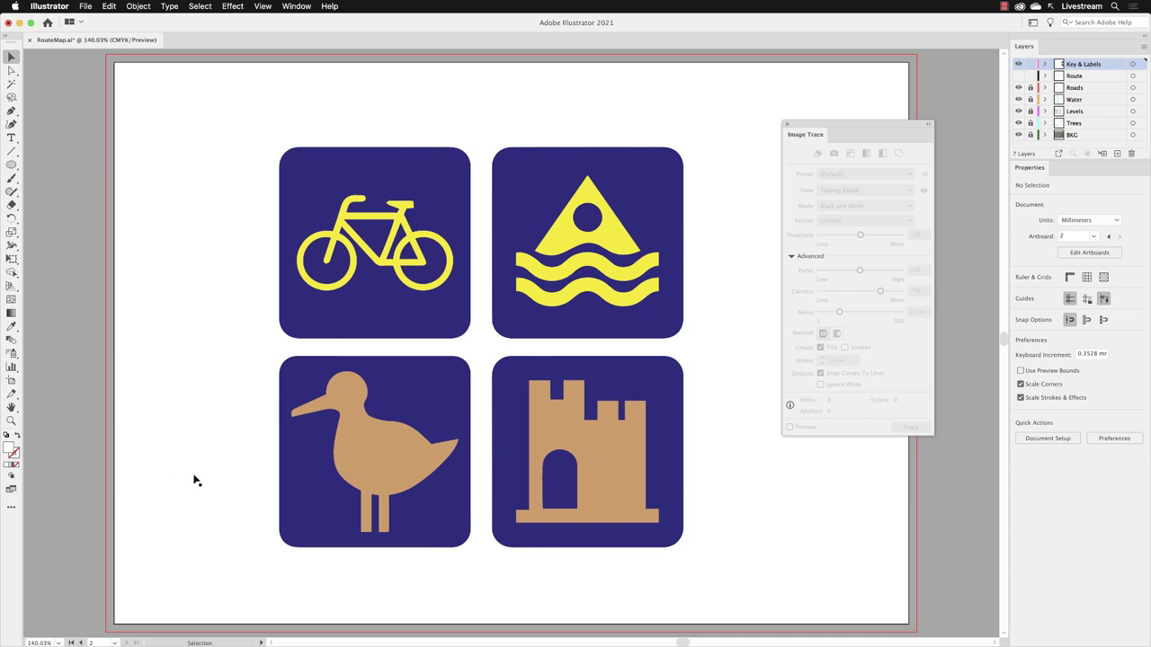
{"action": "left_click", "coordinate": [404, 462]}
Drag the bird, castle and door shapes out of their tiles.
{"action": "left_click_drag", "start_coordinate": [403, 462], "coordinate": [208, 470]}
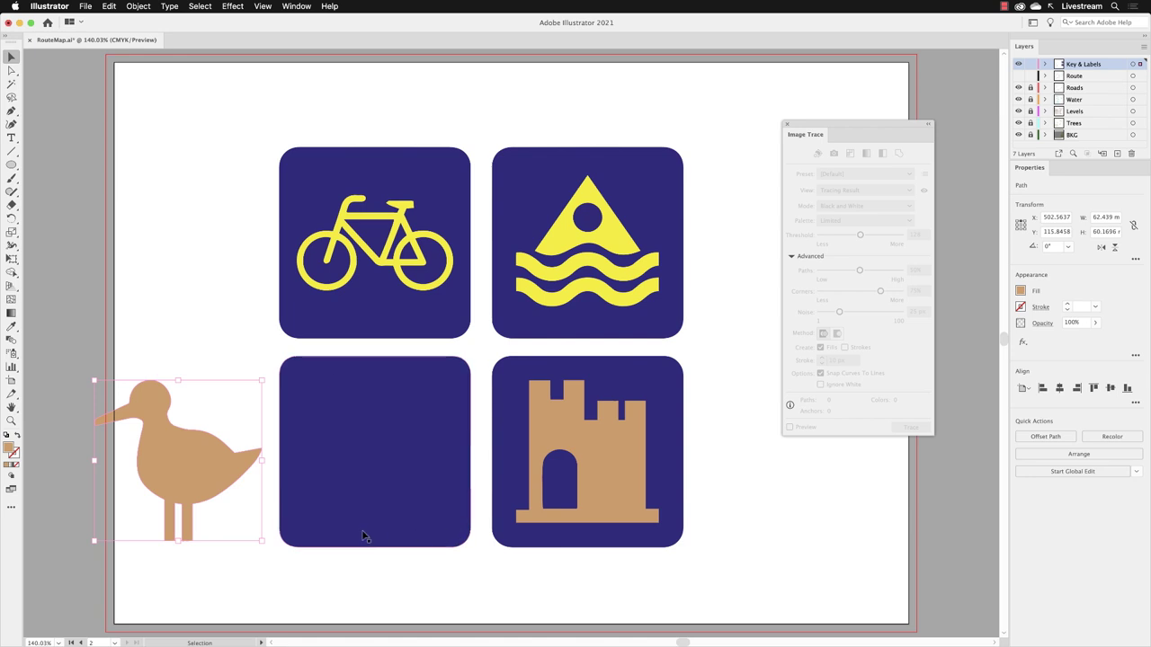
{"action": "left_click", "coordinate": [605, 433]}
{"action": "left_click_drag", "start_coordinate": [592, 446], "coordinate": [770, 472]}
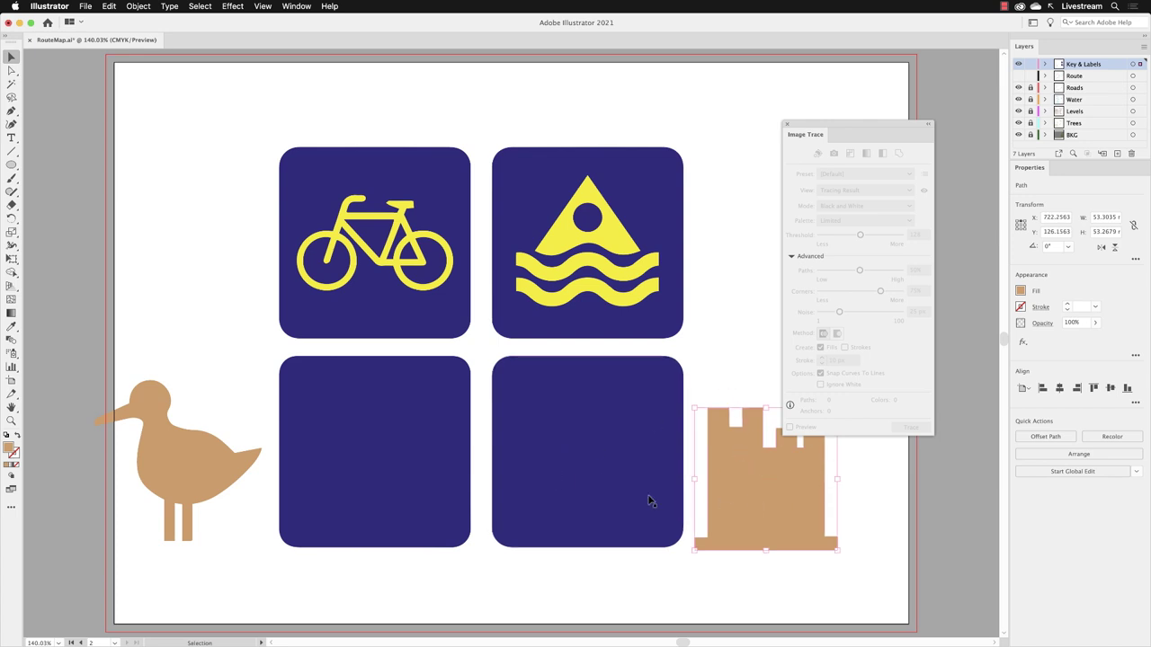
{"action": "left_click_drag", "start_coordinate": [549, 480], "coordinate": [730, 364]}
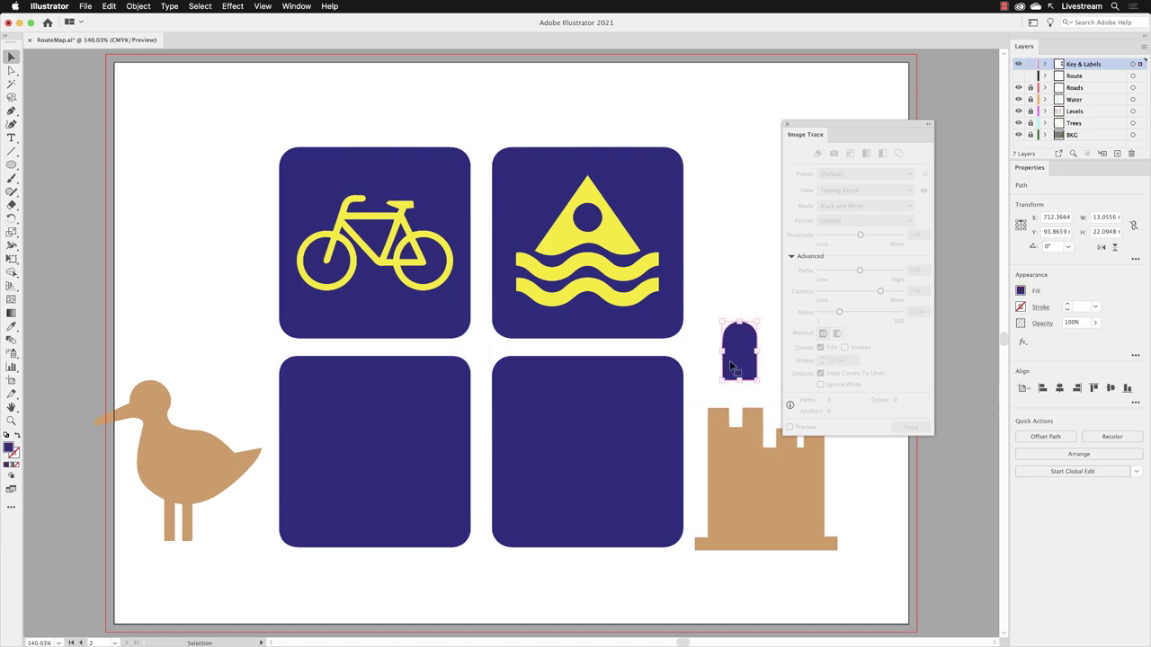
Pull the yellow triangle, hidden blue circle and both yellow waves out of their tile.
{"action": "left_click_drag", "start_coordinate": [619, 232], "coordinate": [737, 140]}
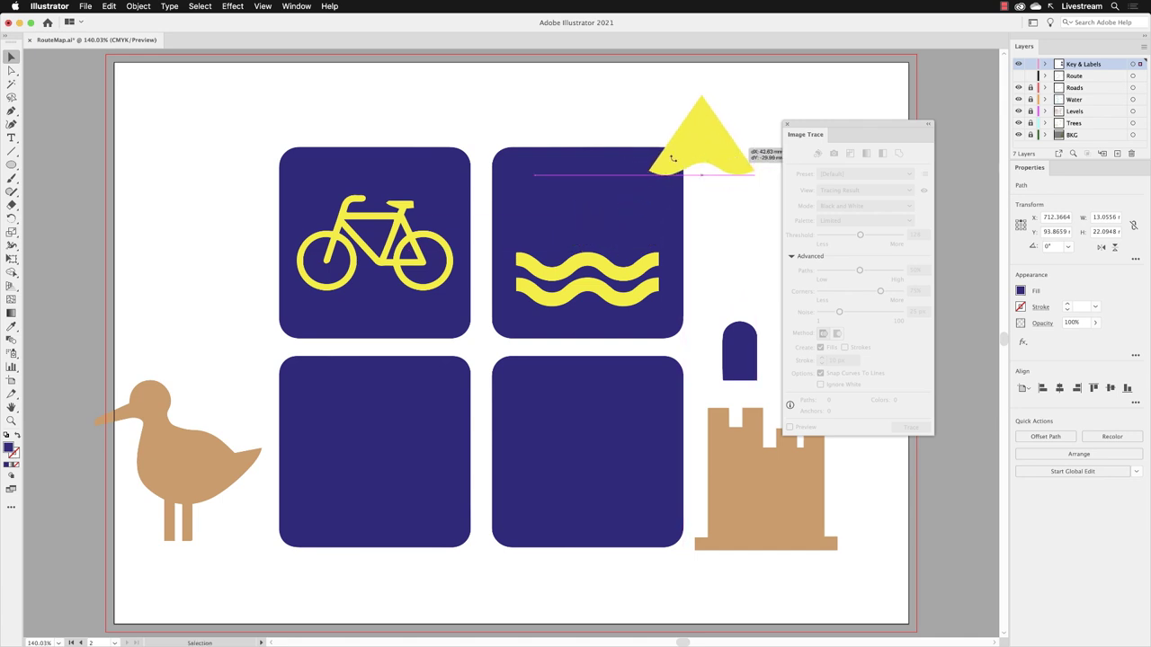
{"action": "left_click_drag", "start_coordinate": [594, 216], "coordinate": [554, 108]}
{"action": "left_click_drag", "start_coordinate": [583, 268], "coordinate": [698, 228]}
{"action": "left_click_drag", "start_coordinate": [611, 293], "coordinate": [712, 285]}
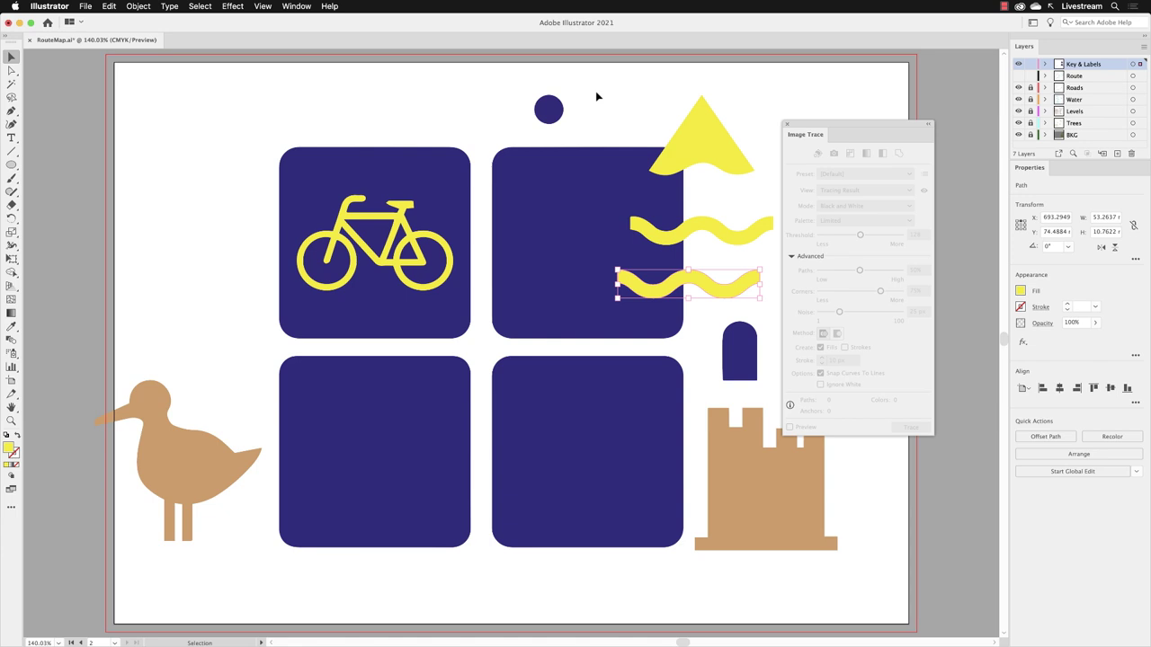
{"action": "left_click", "coordinate": [595, 91]}
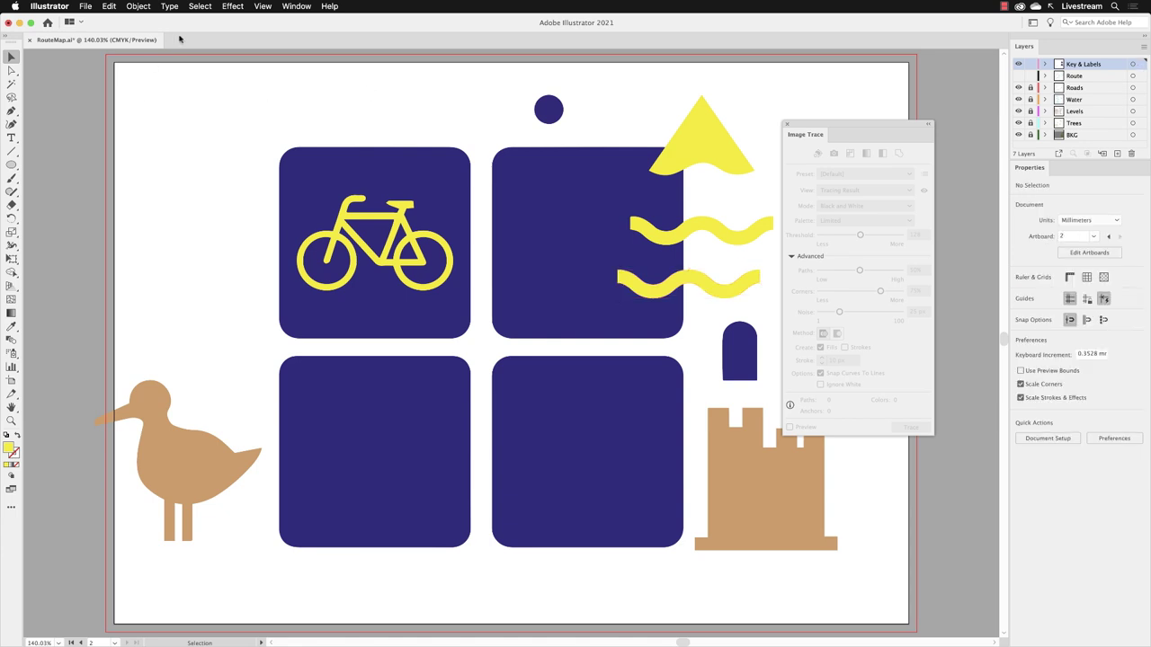
Delete the current artboard's artwork and move the four-icon image onto the blank artboard.
{"action": "left_click", "coordinate": [197, 7]}
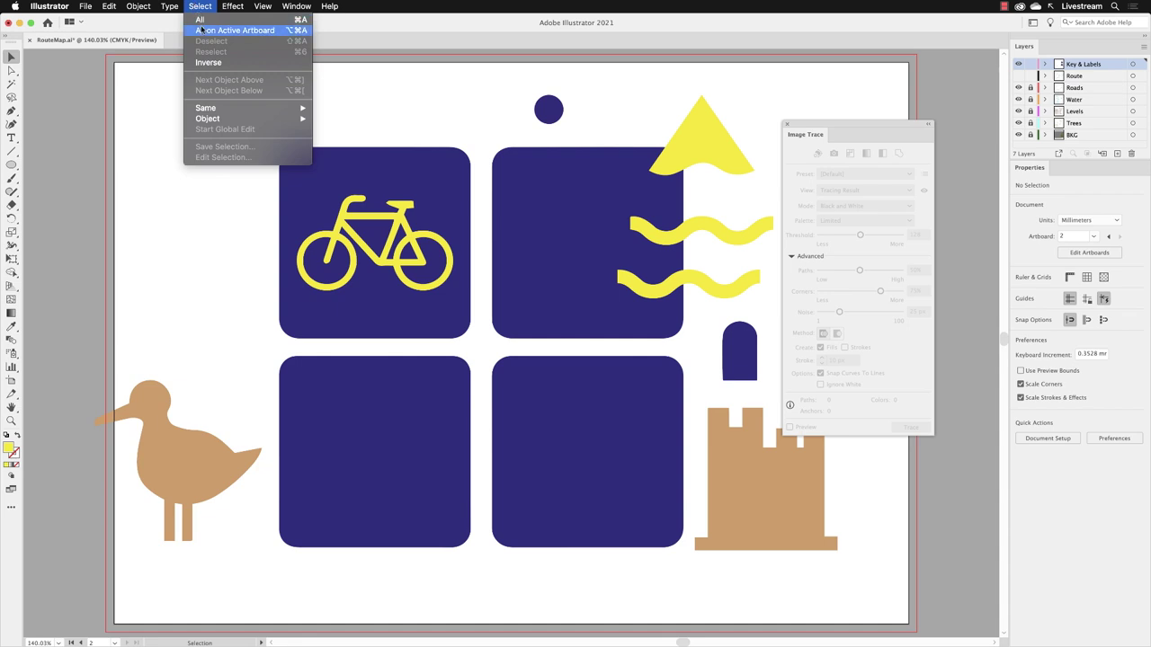
{"action": "left_click", "coordinate": [201, 31]}
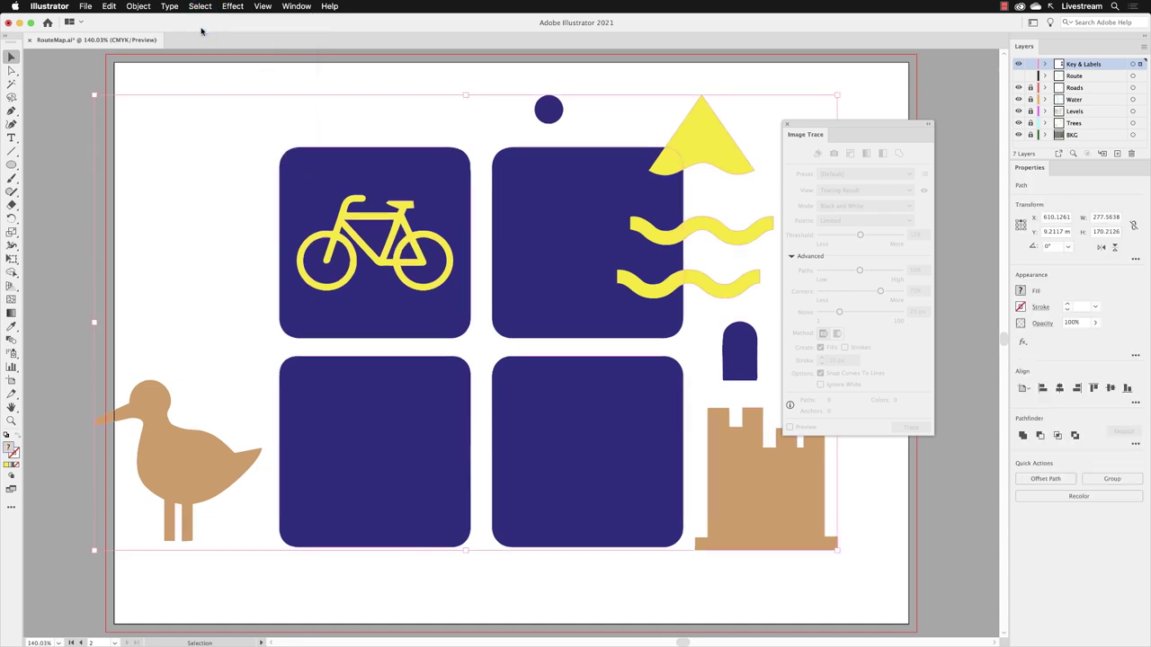
{"action": "key", "text": "Delete"}
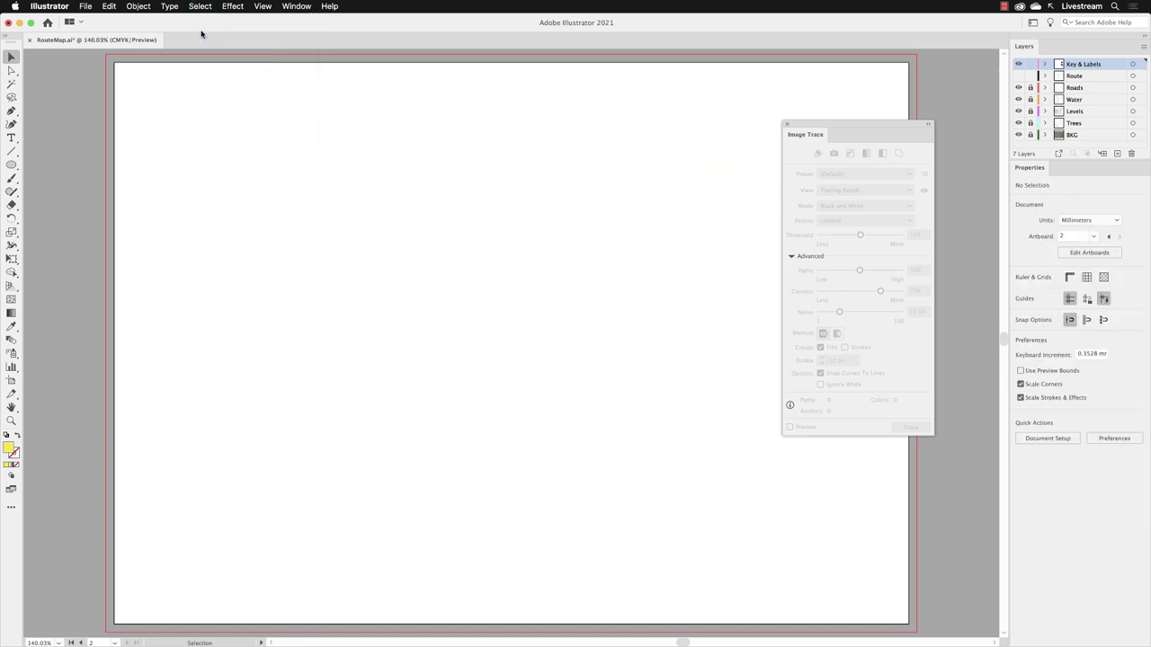
{"action": "key", "text": "super+alt+0"}
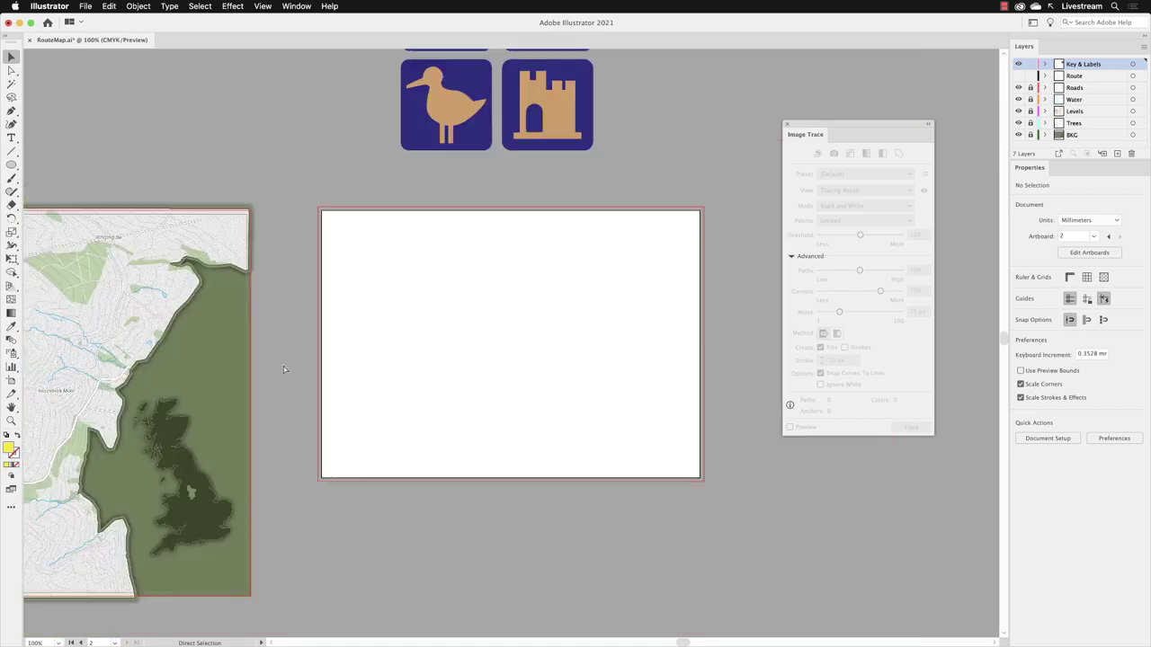
{"action": "left_click_drag", "start_coordinate": [551, 159], "coordinate": [558, 372]}
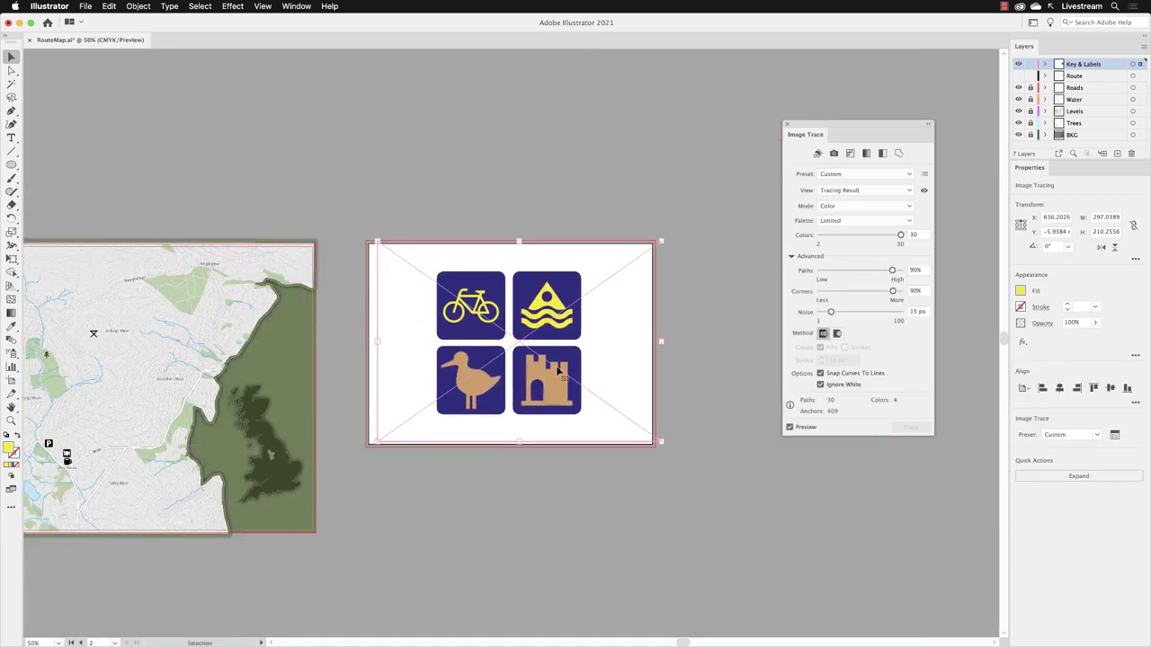
{"action": "key", "text": "super+equal"}
{"action": "key", "text": "super+equal"}
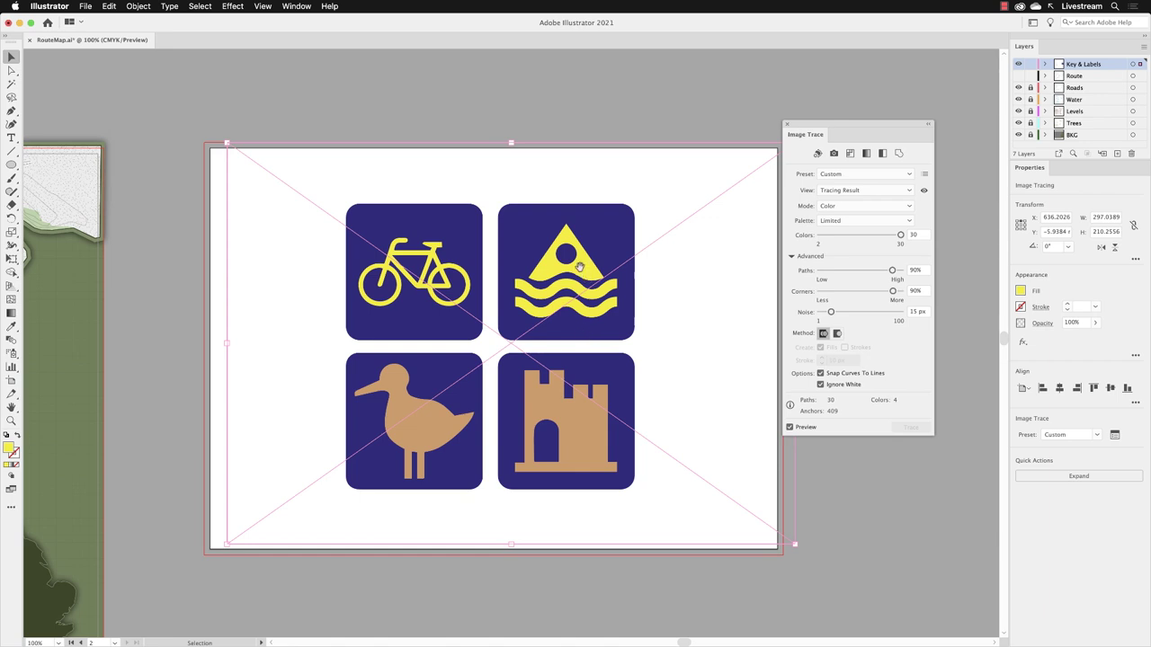
{"action": "scroll", "coordinate": [585, 270], "scroll_direction": "right", "scroll_amount": 1}
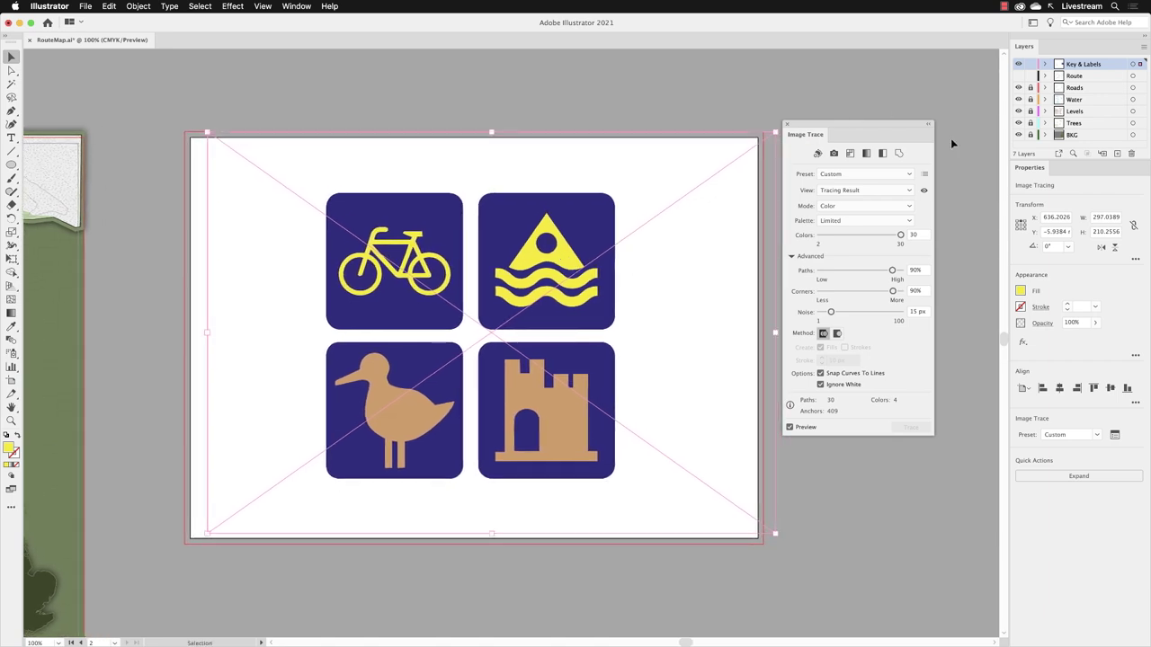
Re-trace with the Abutting method, expand it and ungroup the four icons.
{"action": "left_click", "coordinate": [822, 335]}
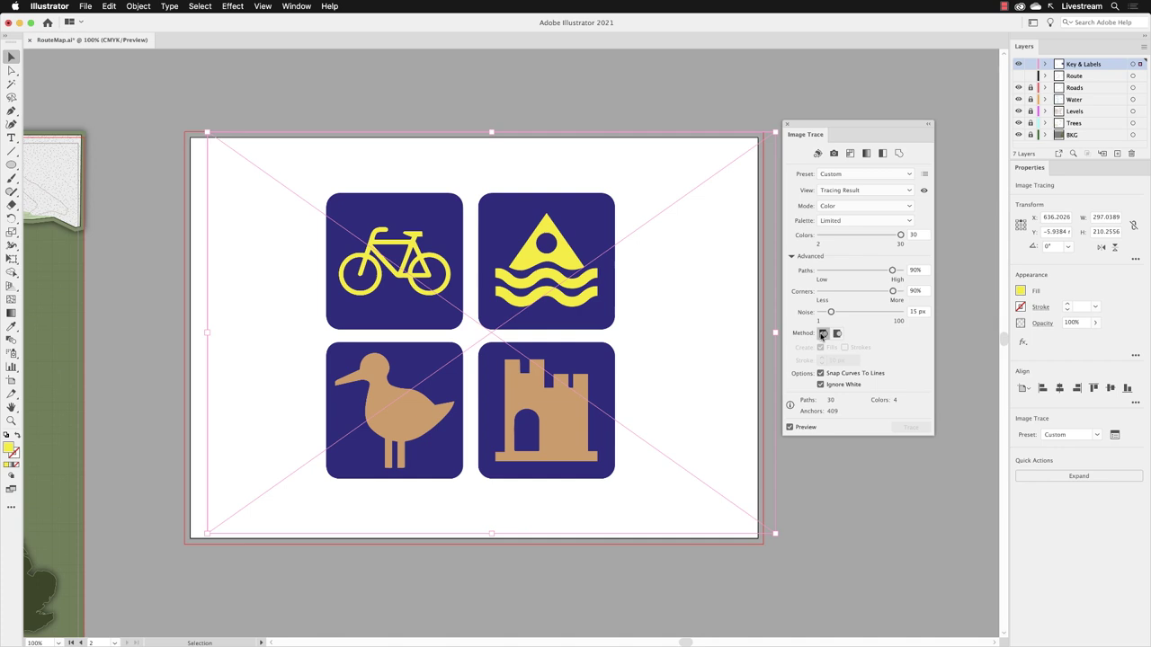
{"action": "left_click", "coordinate": [1078, 476]}
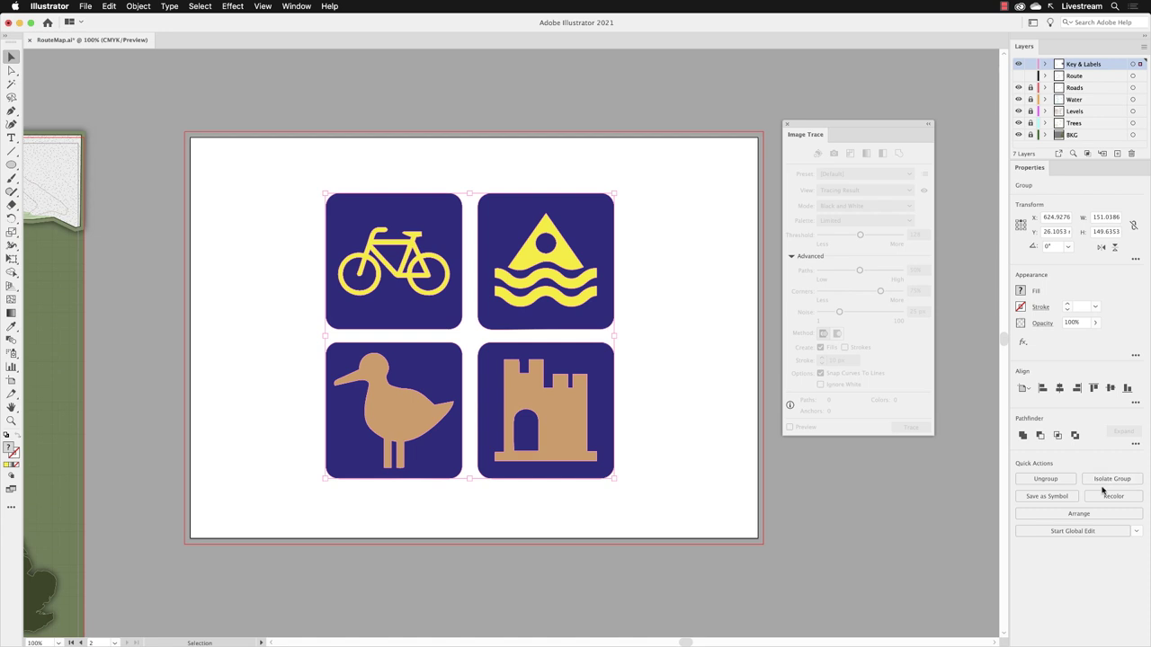
{"action": "left_click", "coordinate": [1047, 479]}
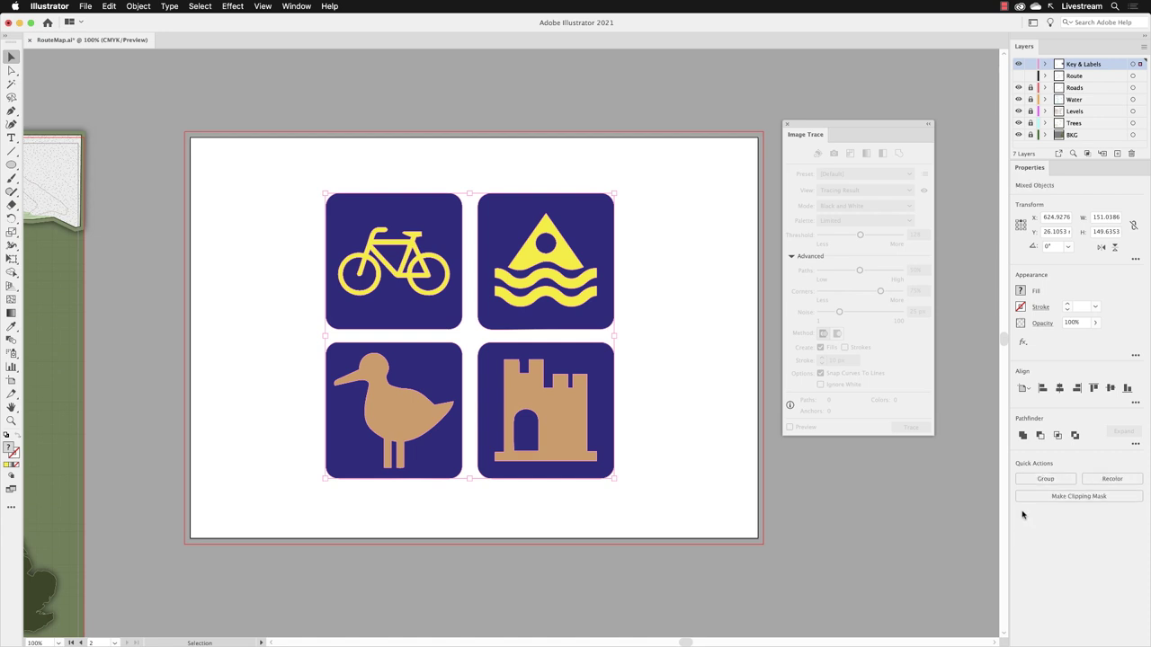
{"action": "left_click", "coordinate": [241, 164]}
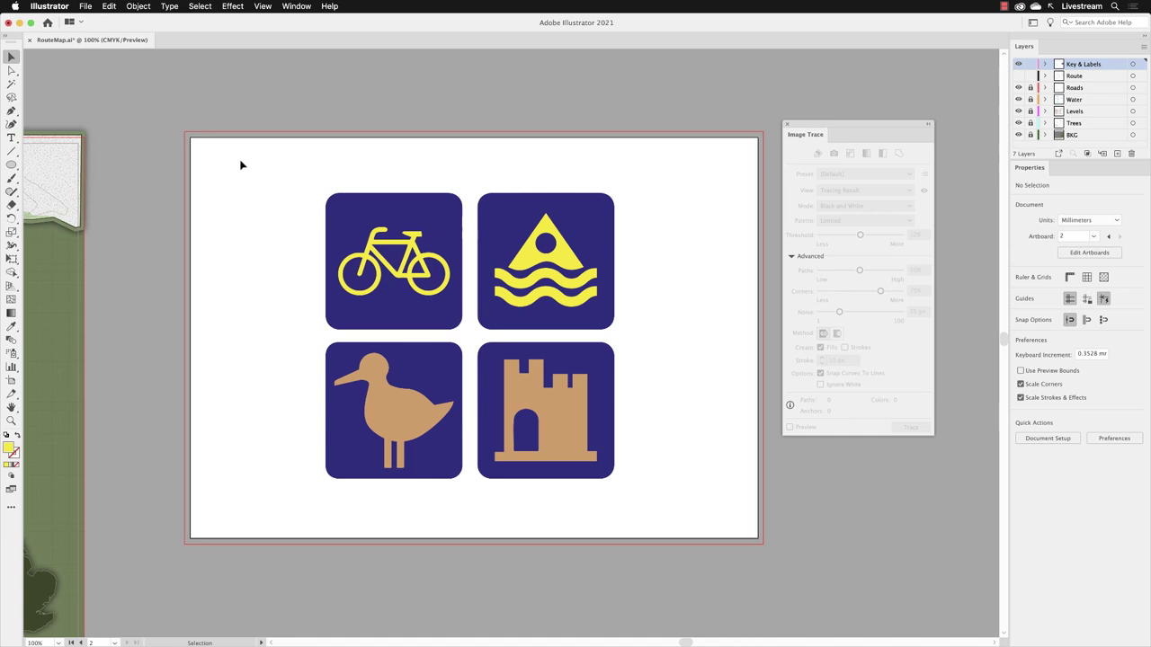
Pull the tan castle out to the right of its tile and close Image Trace.
{"action": "left_click", "coordinate": [564, 412]}
{"action": "left_click_drag", "start_coordinate": [536, 397], "coordinate": [684, 394]}
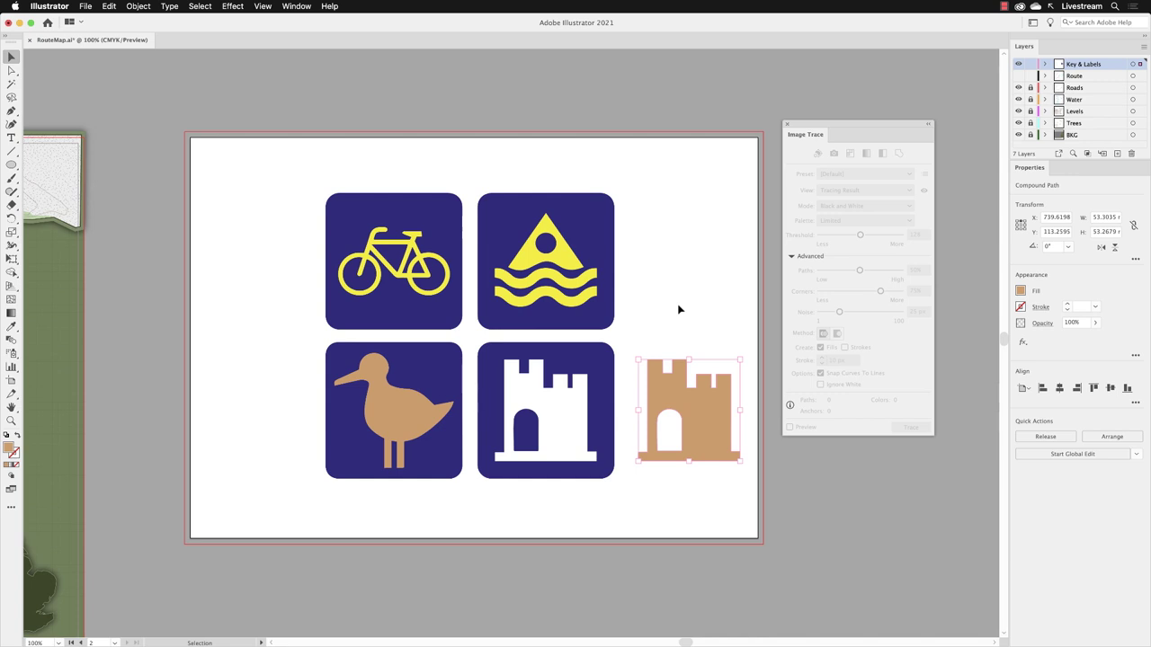
{"action": "left_click", "coordinate": [528, 438]}
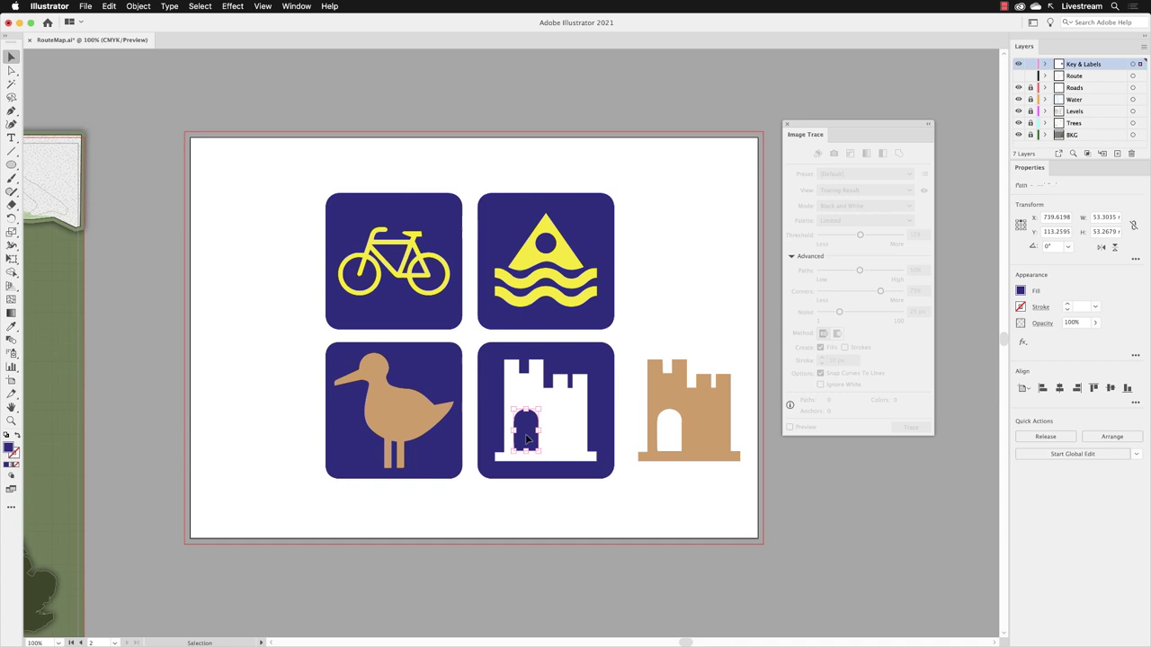
{"action": "key", "text": "super+equal"}
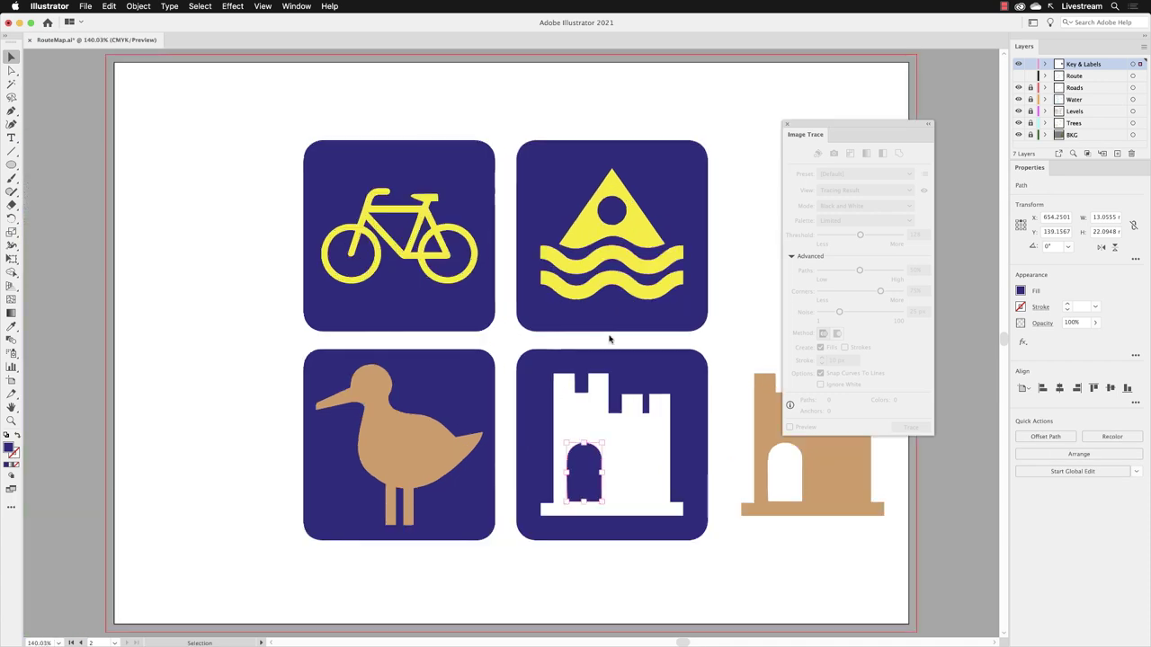
{"action": "left_click", "coordinate": [787, 125]}
{"action": "left_click", "coordinate": [786, 130]}
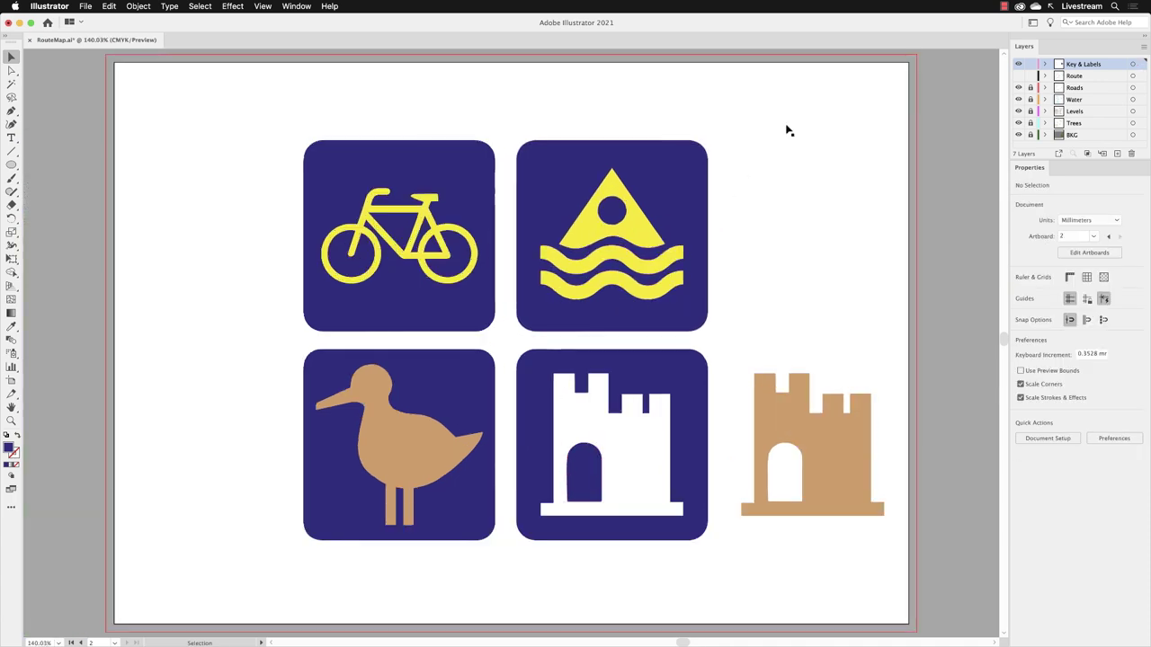
Move the yellow bicycle and the duck out to the left of their tiles.
{"action": "left_click_drag", "start_coordinate": [450, 218], "coordinate": [213, 218]}
{"action": "left_click_drag", "start_coordinate": [390, 452], "coordinate": [198, 446]}
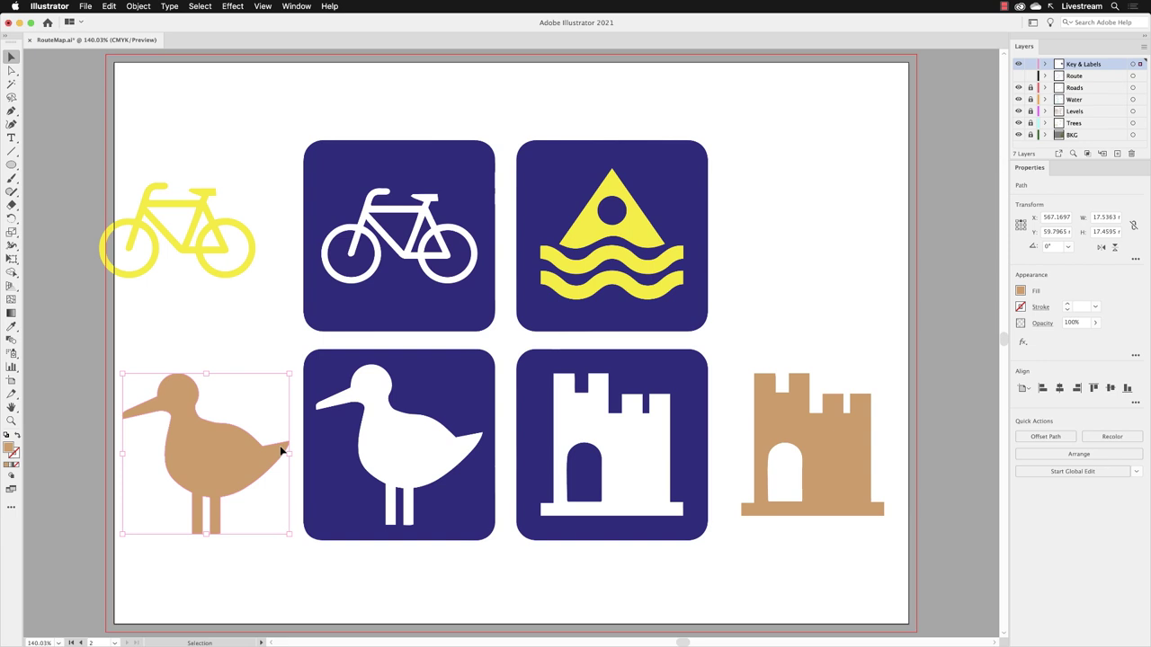
{"action": "left_click", "coordinate": [720, 432]}
Select the tan castle and switch the display to Outline view.
{"action": "left_click", "coordinate": [792, 427]}
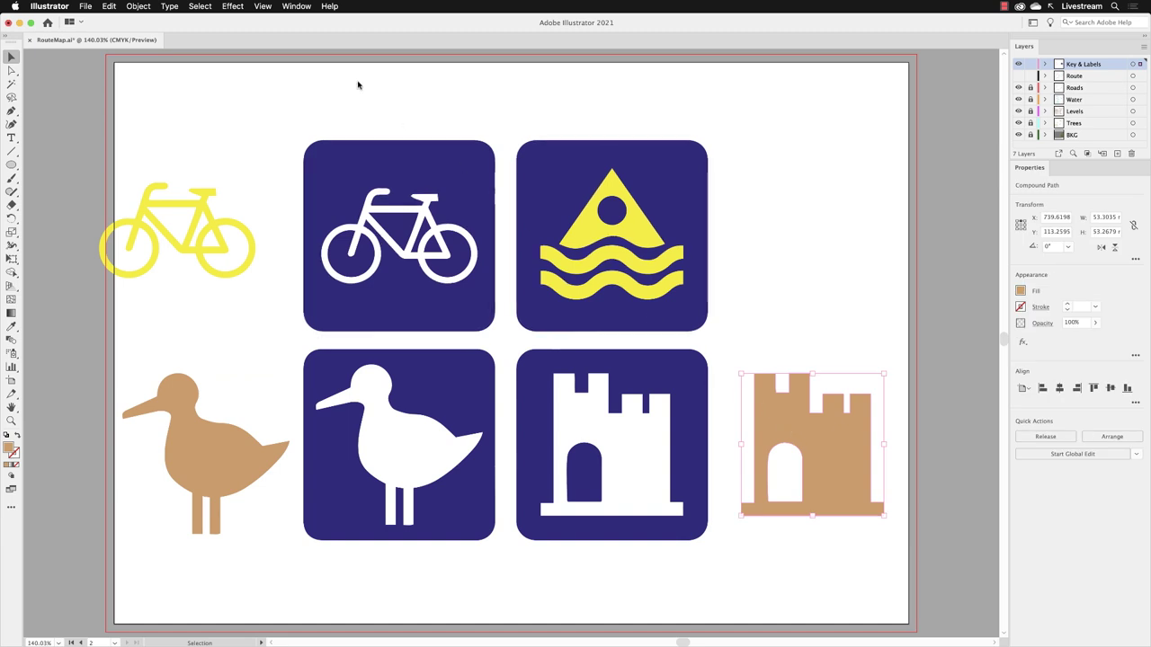
{"action": "left_click", "coordinate": [264, 7]}
{"action": "left_click", "coordinate": [265, 30]}
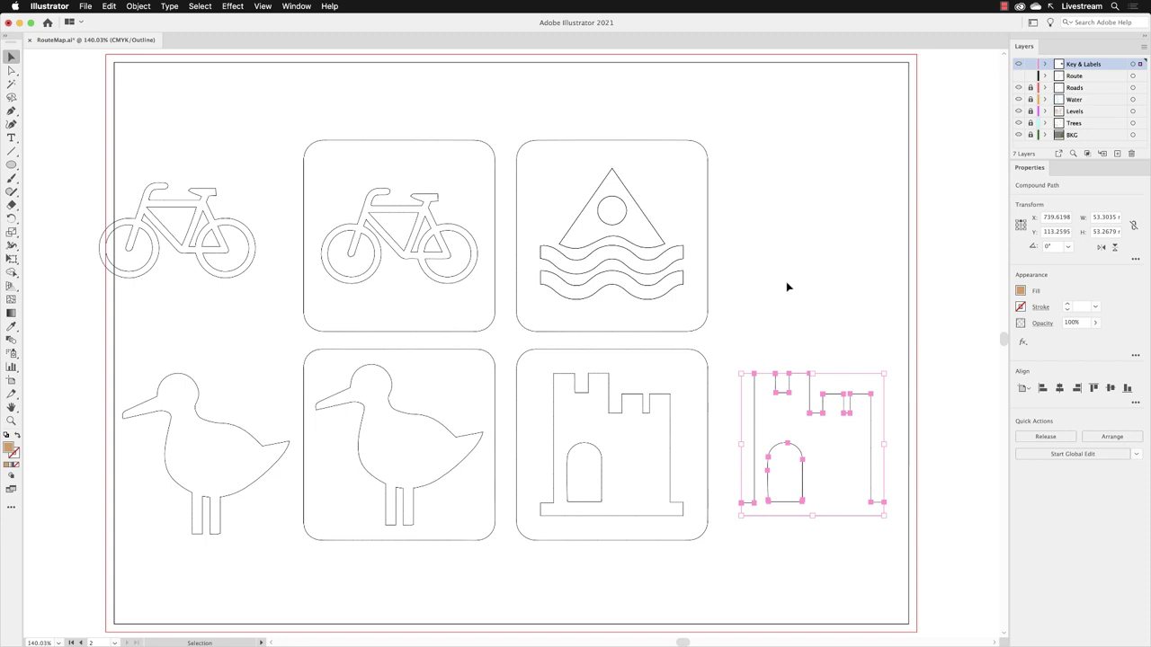
Deselect the castle and switch from Outline back to View > Preview.
{"action": "left_click", "coordinate": [785, 285]}
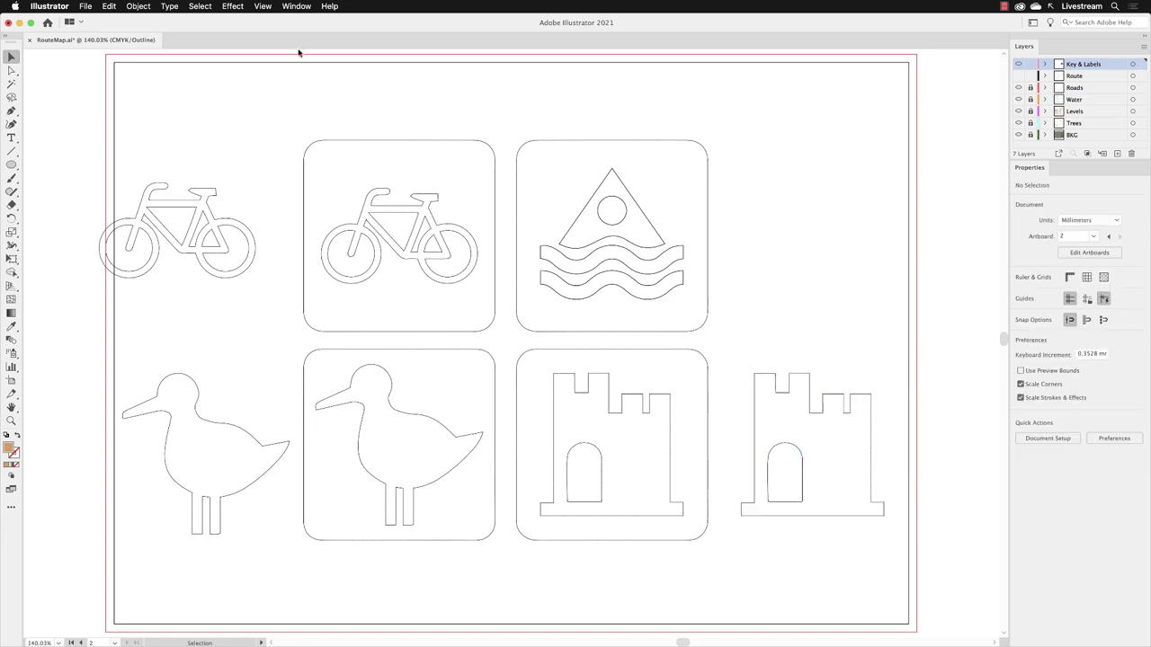
{"action": "left_click", "coordinate": [263, 7]}
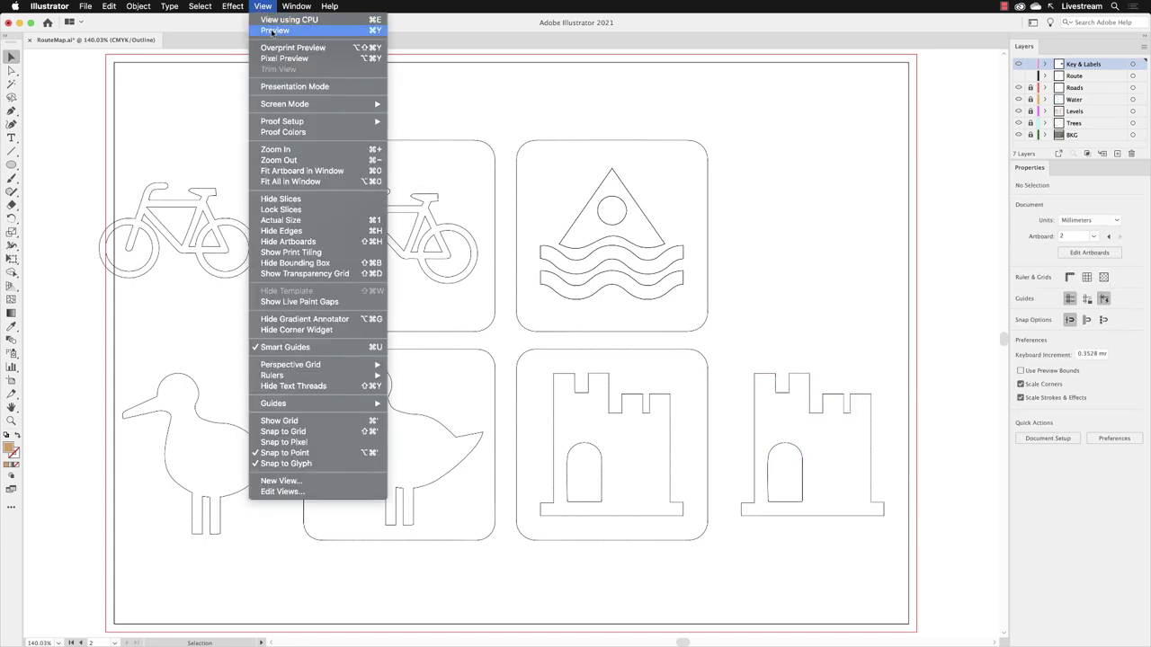
{"action": "left_click", "coordinate": [275, 30]}
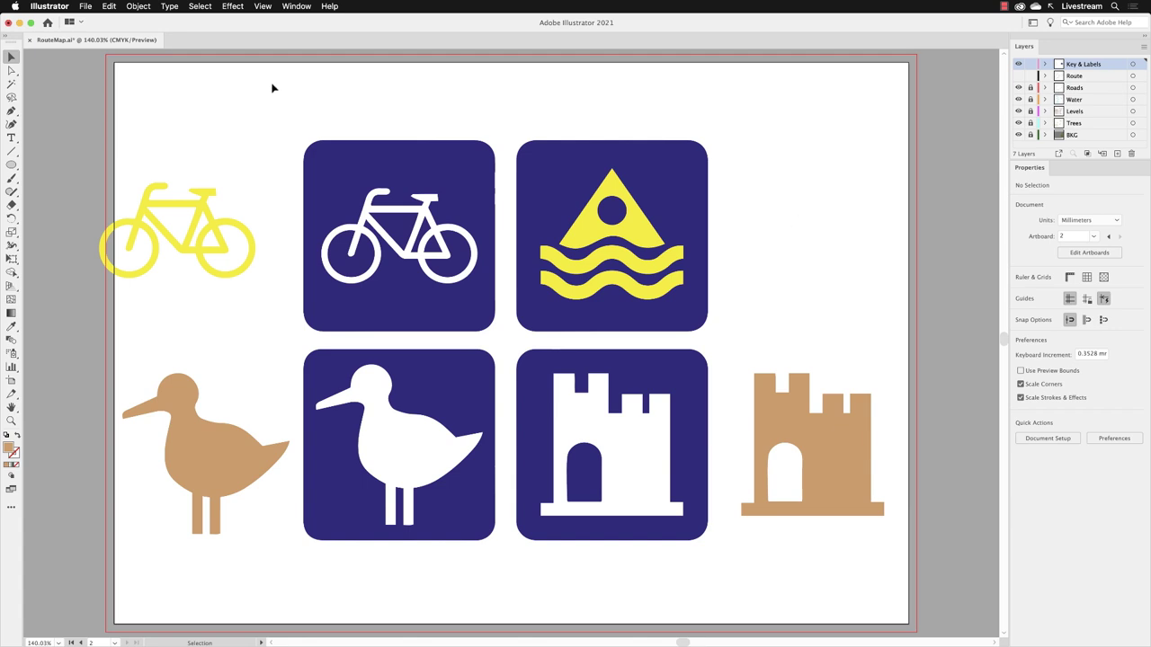